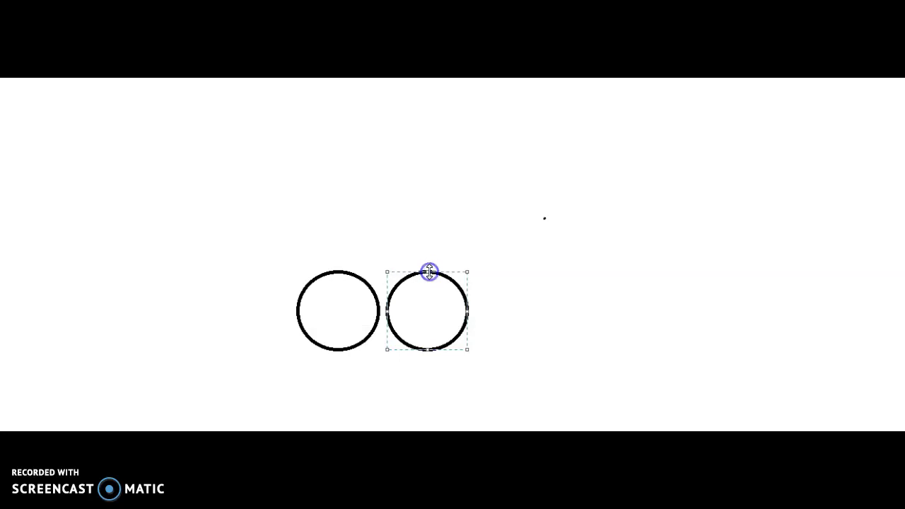
# Step: Move the second wheel circle further right to widen the gap, then deselect it
pyautogui.moveTo(429, 310); pyautogui.dragTo(543, 309)
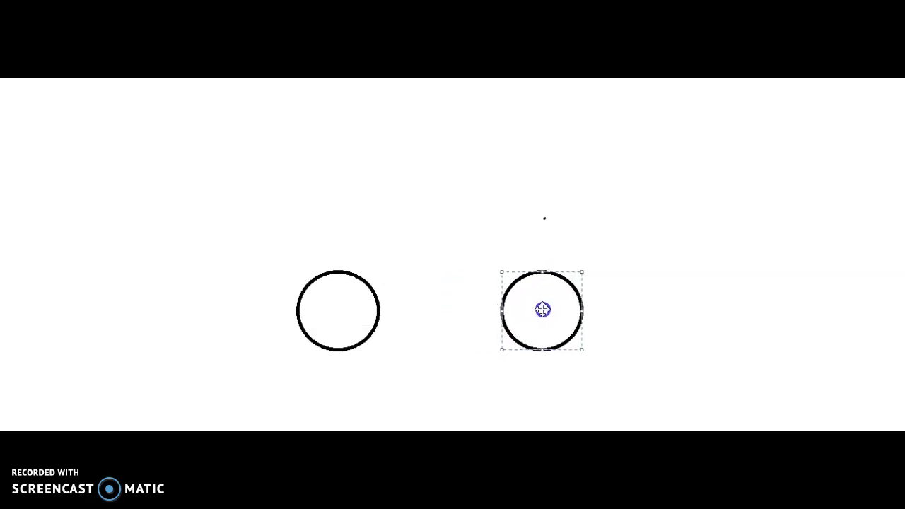
pyautogui.click(729, 308)
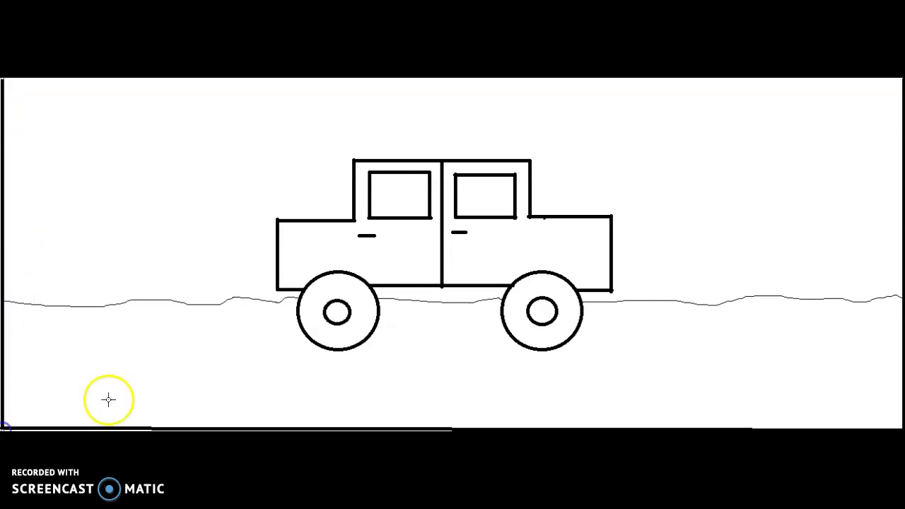
# Step: Draw a straight line spanning the full width along the top edge of the canvas
pyautogui.click(131, 394)
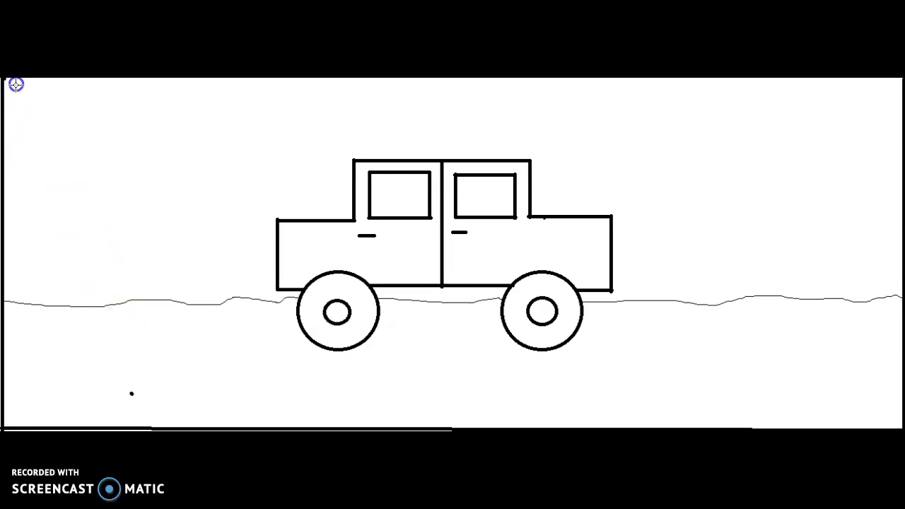
pyautogui.moveTo(16, 84)
pyautogui.mouseDown()
pyautogui.moveTo(691, 95)
pyautogui.moveTo(888, 84)
pyautogui.mouseUp()
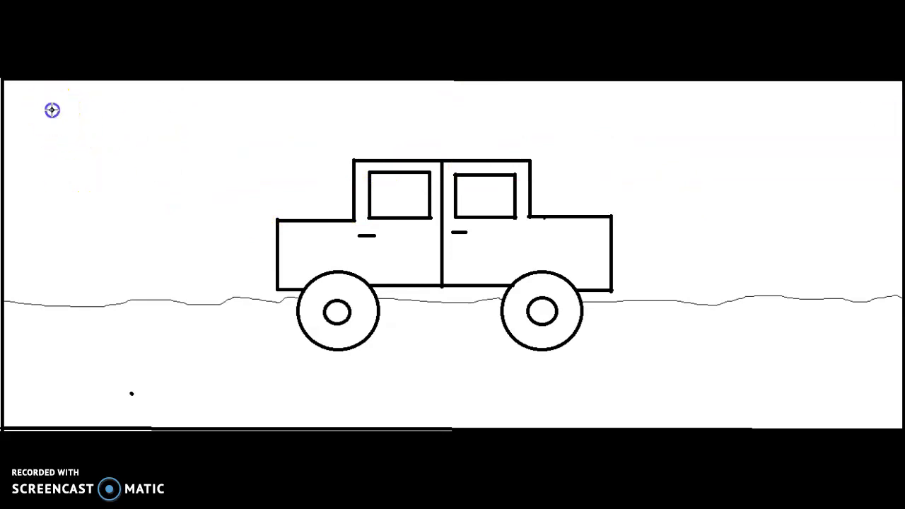
# Step: Draw the sun as an oval circle in the top-left corner of the sky
pyautogui.moveTo(50, 107); pyautogui.dragTo(135, 186)
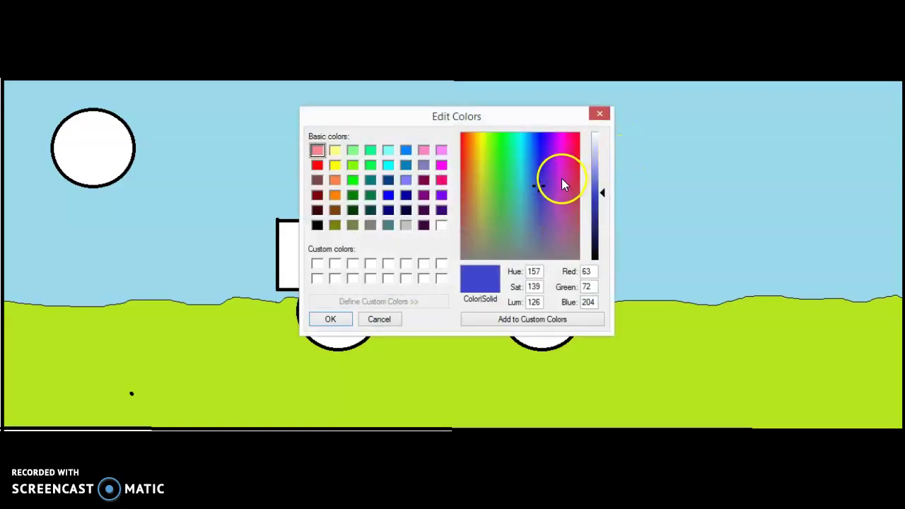
# Step: Try a magenta swatch for the sky, then settle on light cyan instead
pyautogui.click(440, 150)
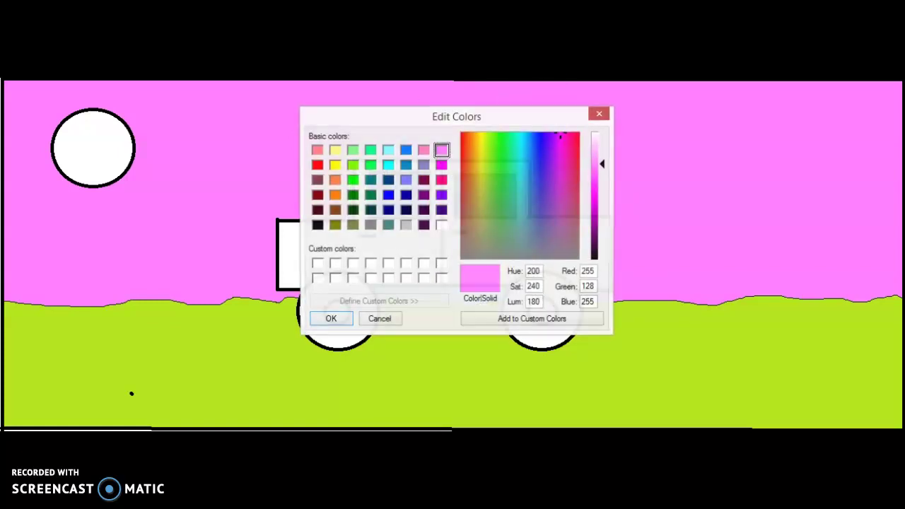
pyautogui.click(390, 149)
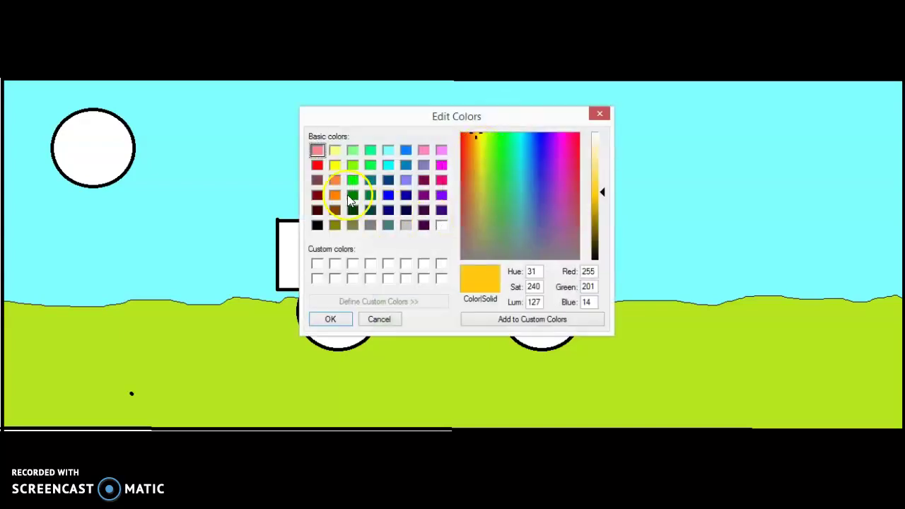
# Step: Choose the orange basic colour for filling the car body
pyautogui.click(335, 195)
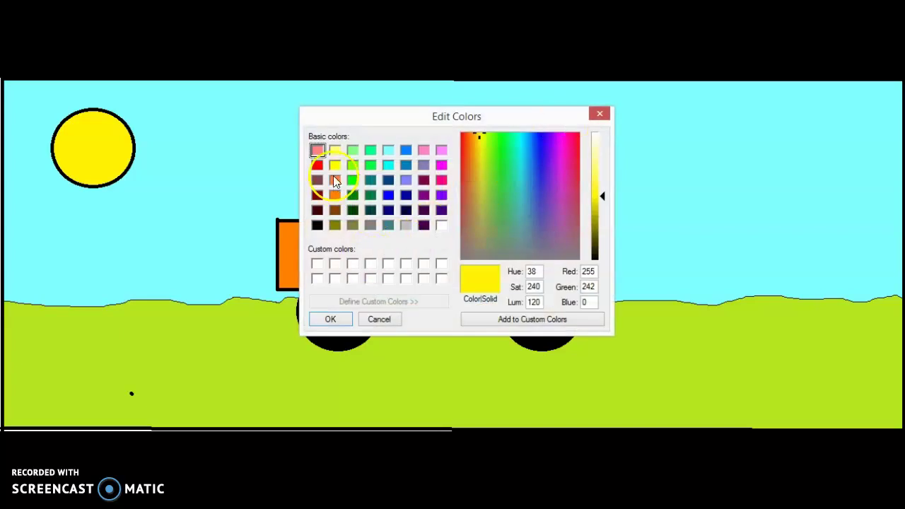
# Step: Confirm a pale yellow for the sun, then pick a brighter yellow instead
pyautogui.click(335, 150)
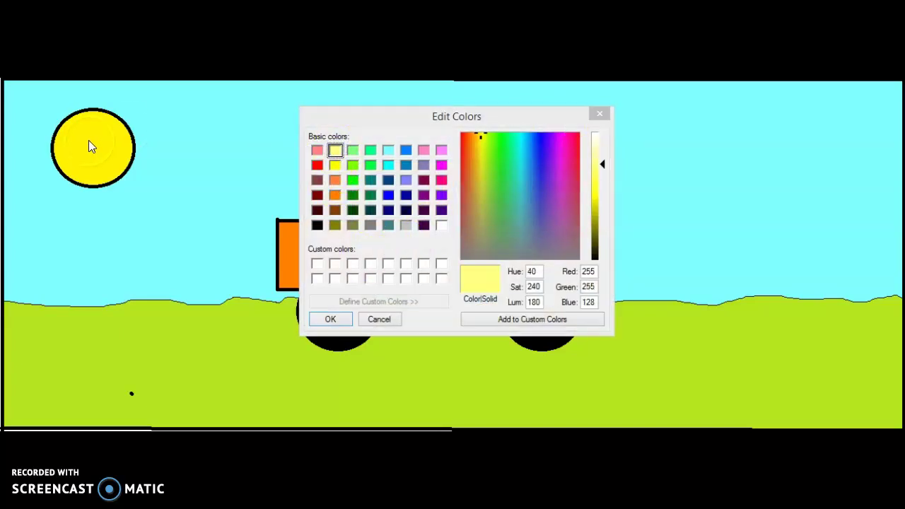
pyautogui.click(330, 319)
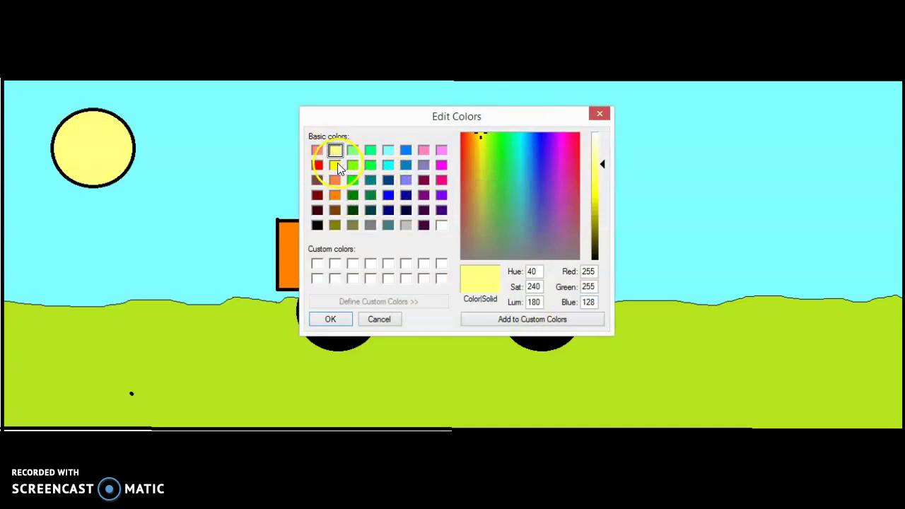
pyautogui.click(336, 165)
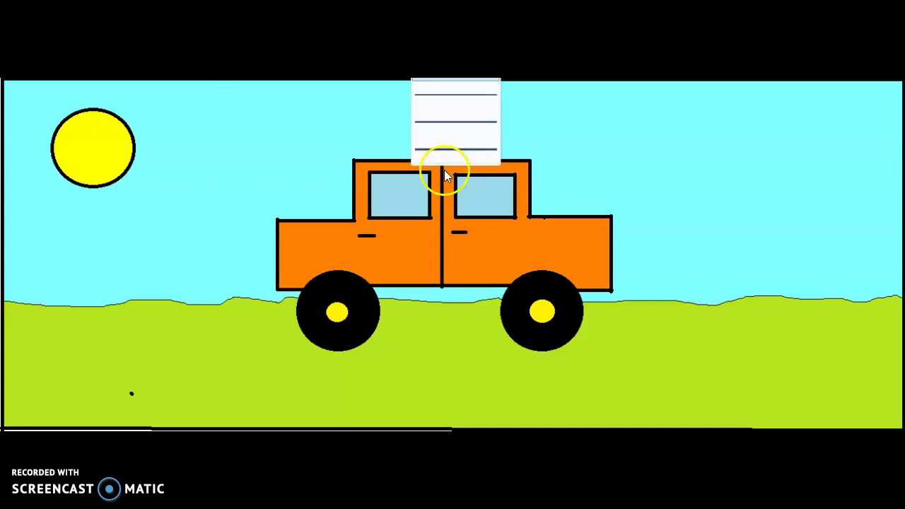
# Step: Choose the bottom, thickest option in the Size line-width list
pyautogui.click(441, 157)
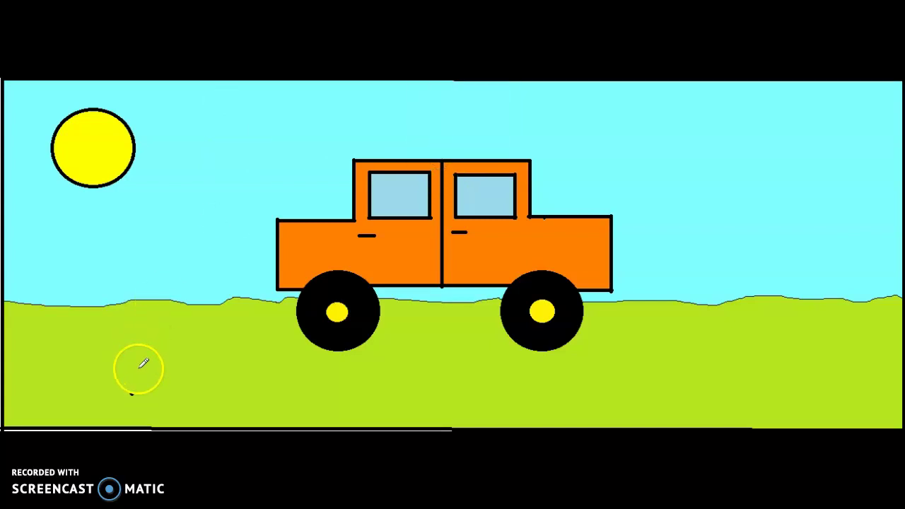